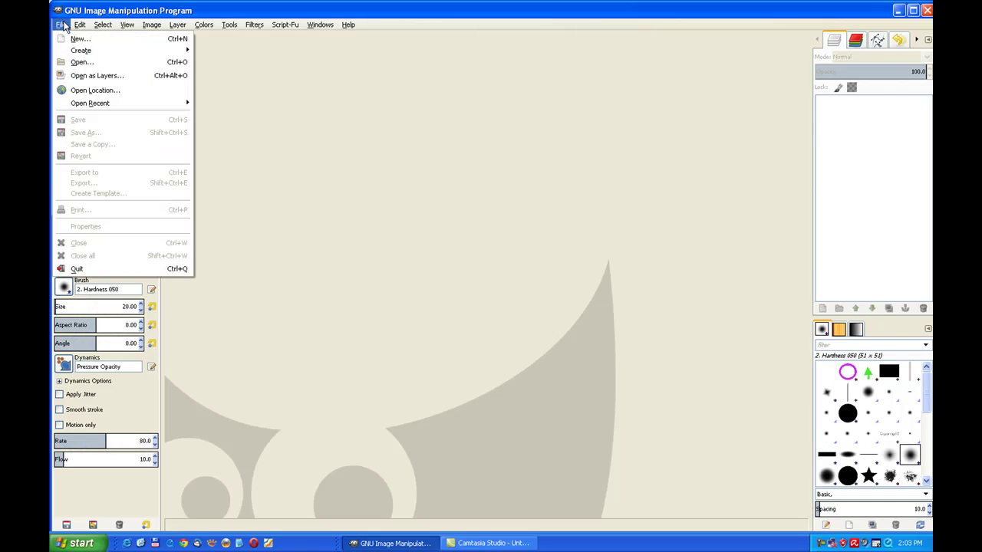
# - Open pick.JPG from the recent files list
pyautogui.moveTo(70, 106)
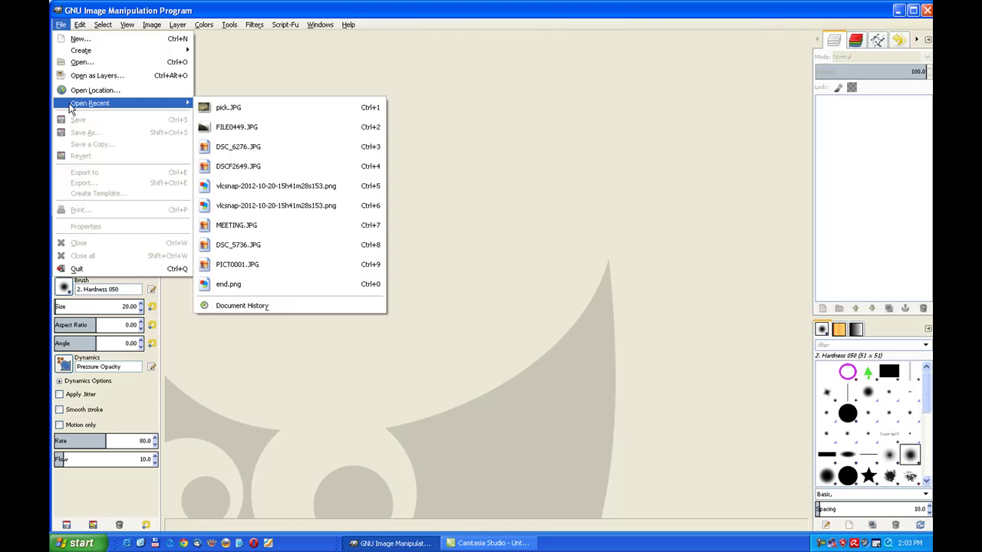
pyautogui.click(221, 108)
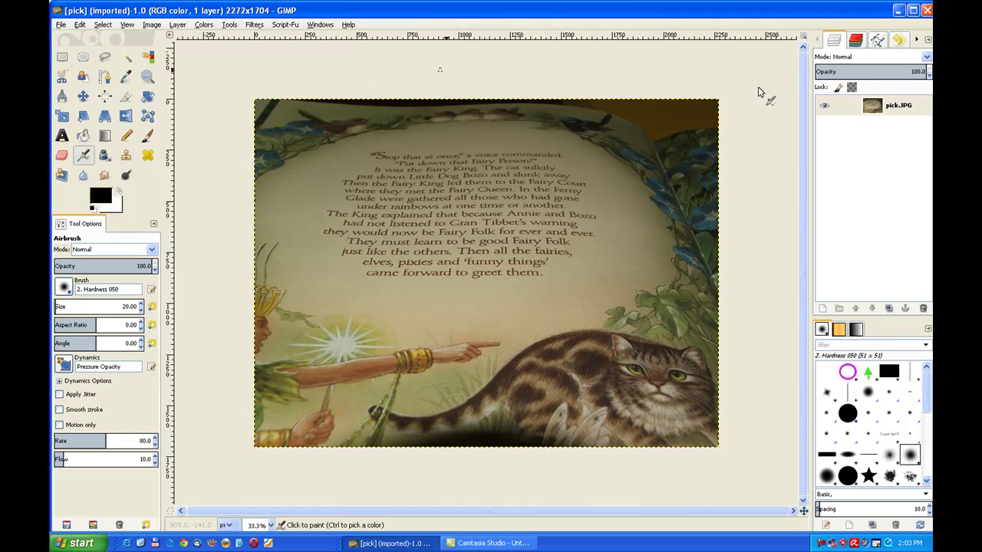
# - Add an alpha channel to the pick.JPG layer
pyautogui.rightClick(877, 115)
pyautogui.rightClick(877, 115)
pyautogui.rightClick(877, 115)
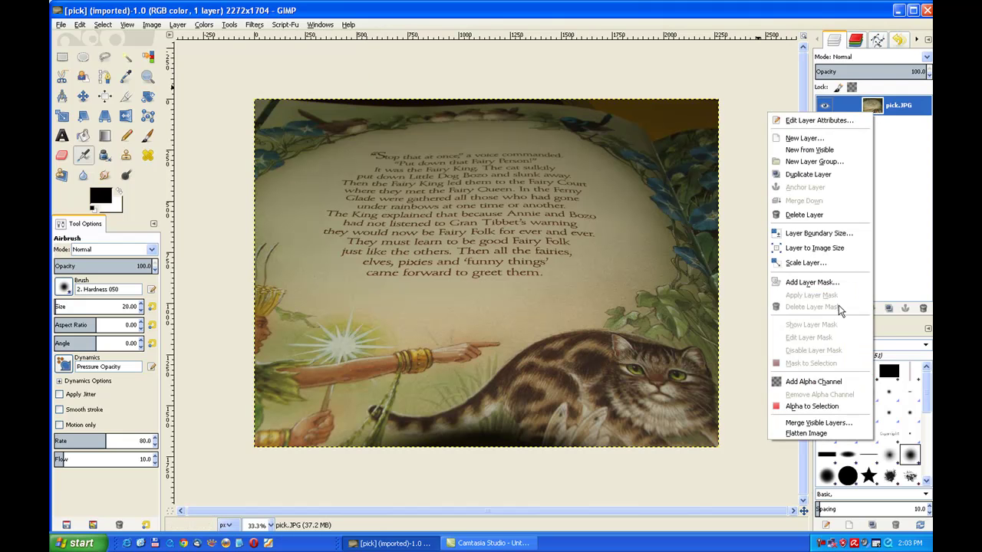
pyautogui.click(839, 382)
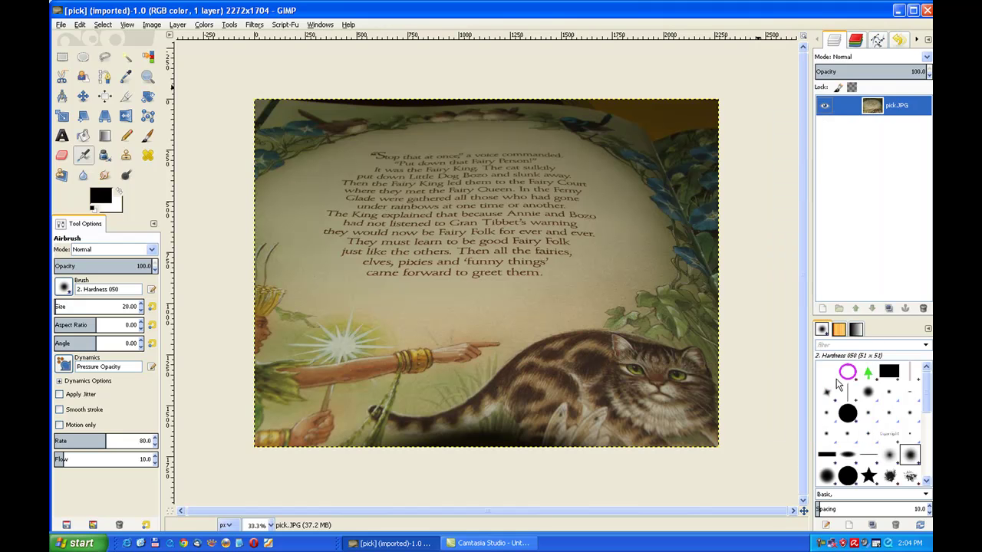
# - Duplicate the pick.JPG layer so a pick.JPG copy sits above it
pyautogui.rightClick(882, 113)
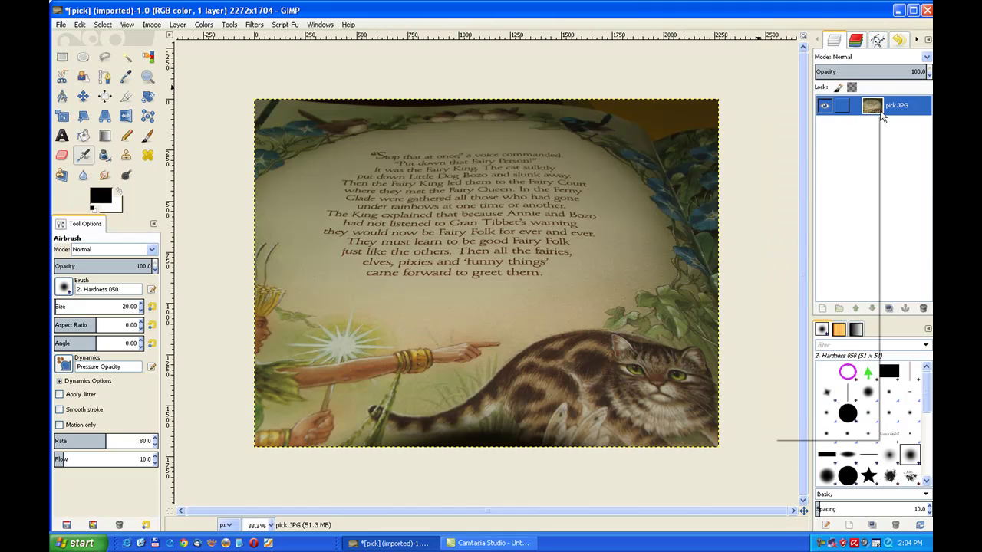
pyautogui.click(898, 171)
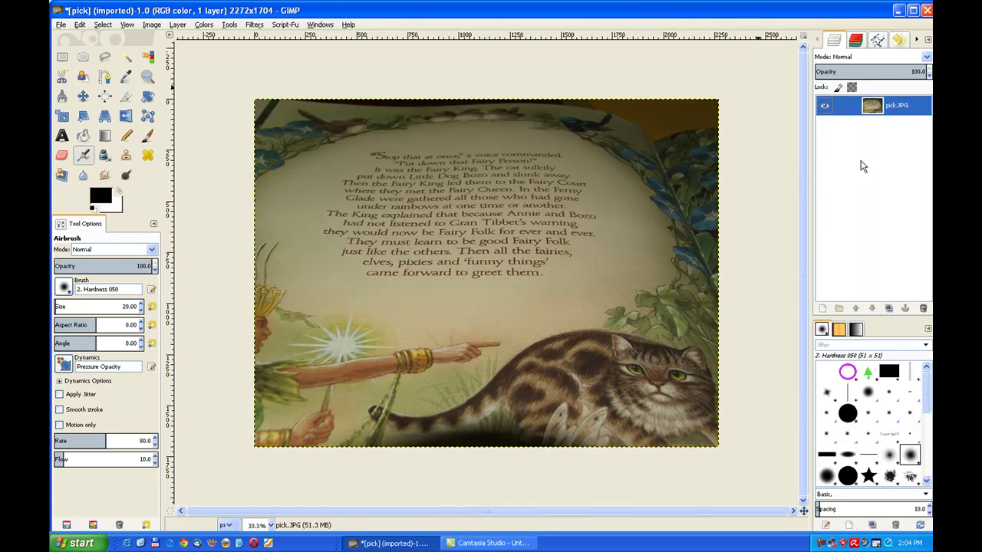
pyautogui.click(887, 309)
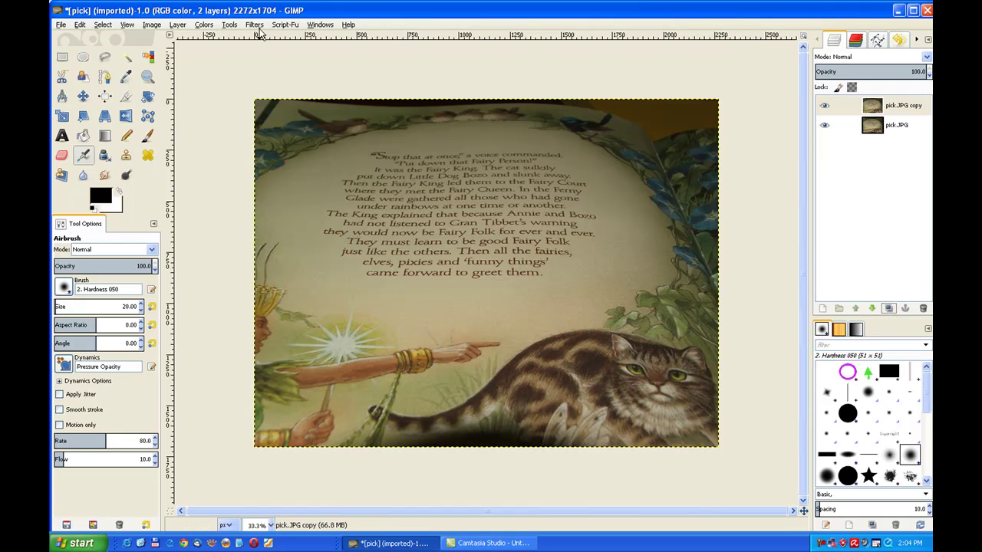
# - Open the Whirl and Pinch filter and set the whirl angle to 0
pyautogui.click(256, 25)
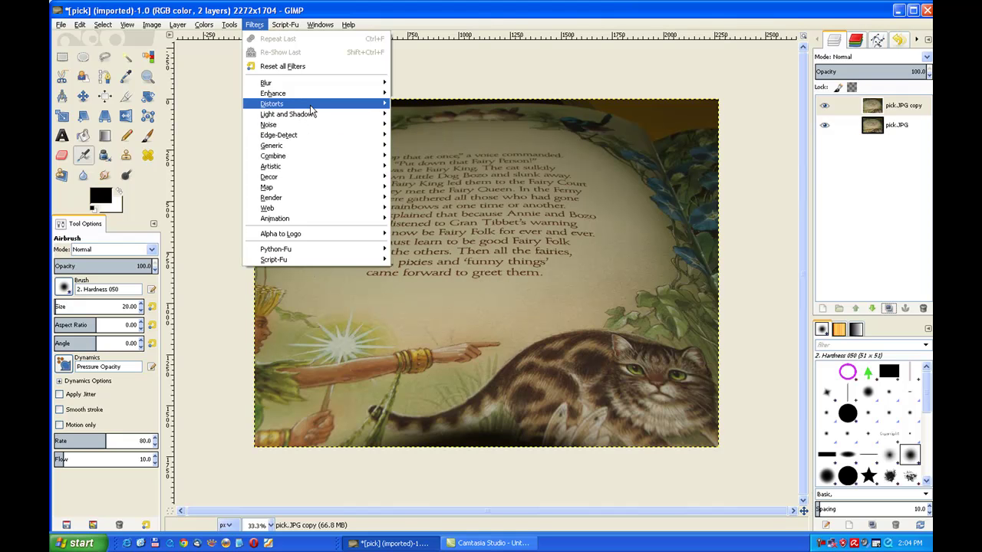
pyautogui.moveTo(372, 103)
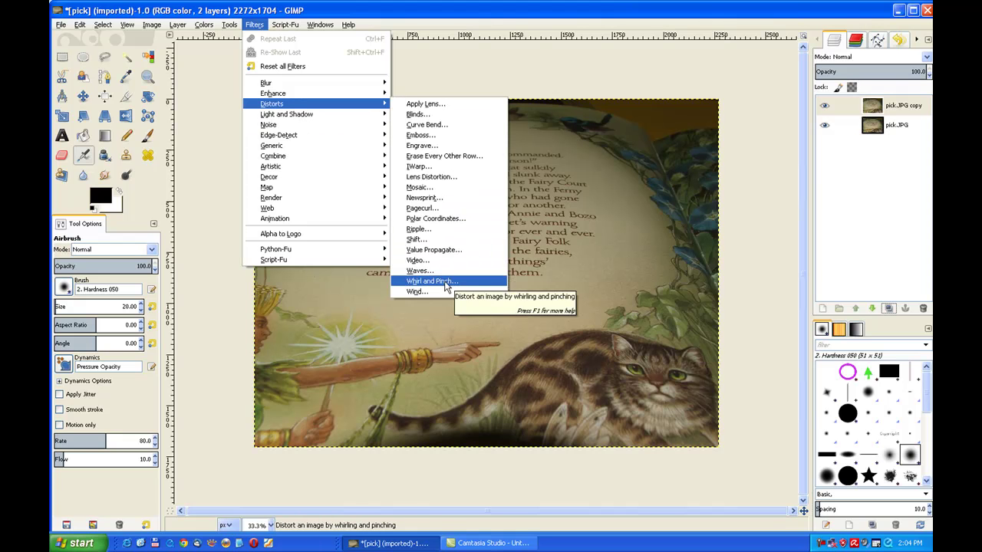
pyautogui.click(432, 282)
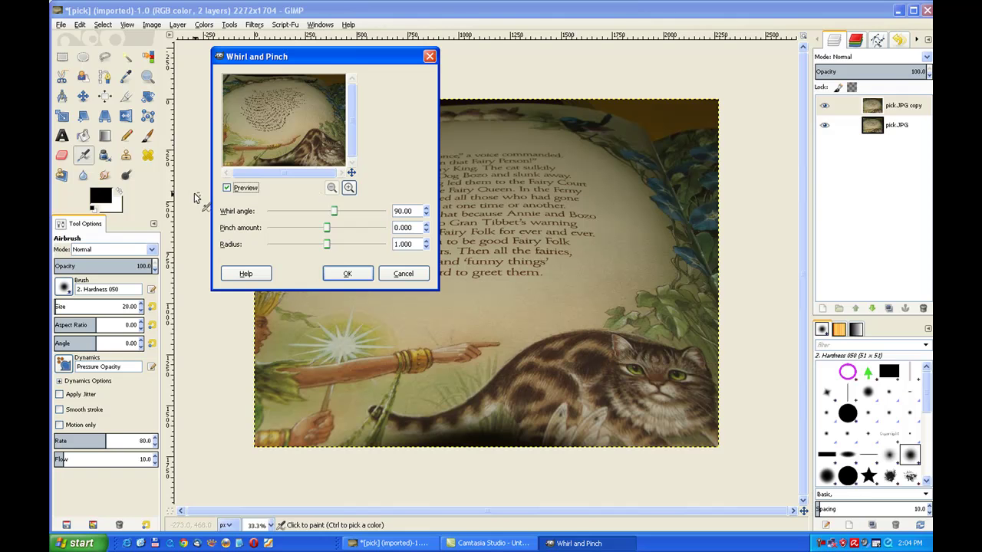
pyautogui.doubleClick(413, 208)
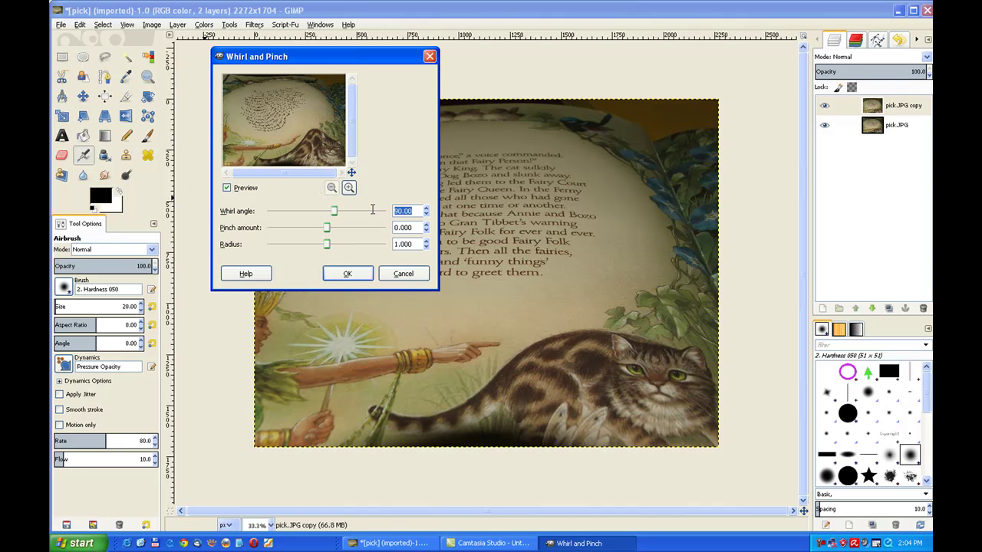
pyautogui.write('000')
pyautogui.click(382, 228)
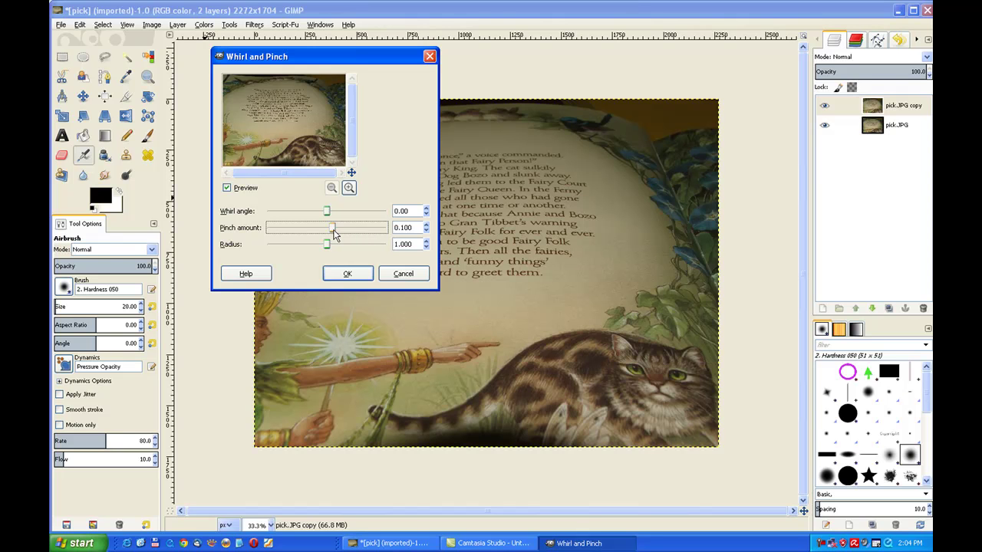
# - Set pinch amount -0.232 and radius 1.124, then apply the distortion
pyautogui.moveTo(334, 234); pyautogui.dragTo(316, 234)
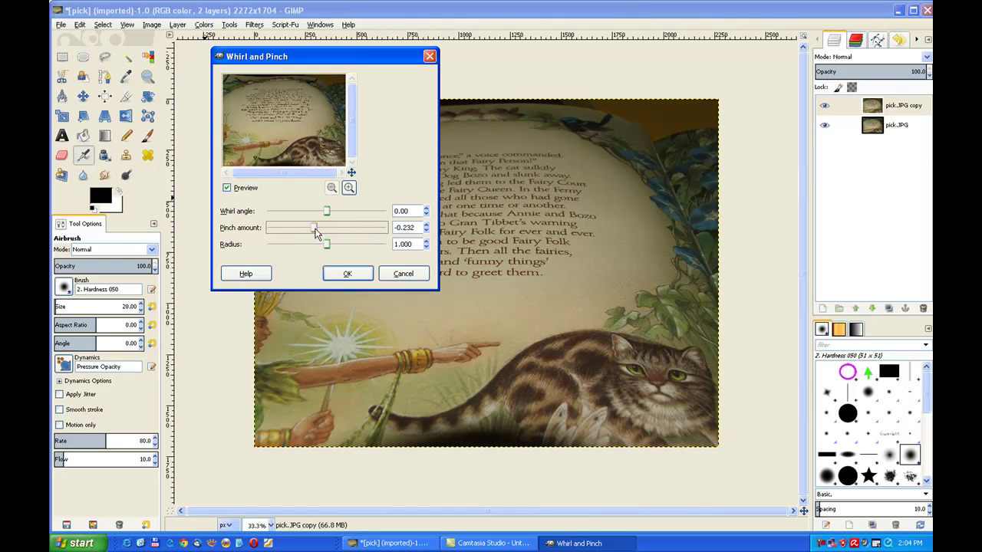
pyautogui.click(427, 224)
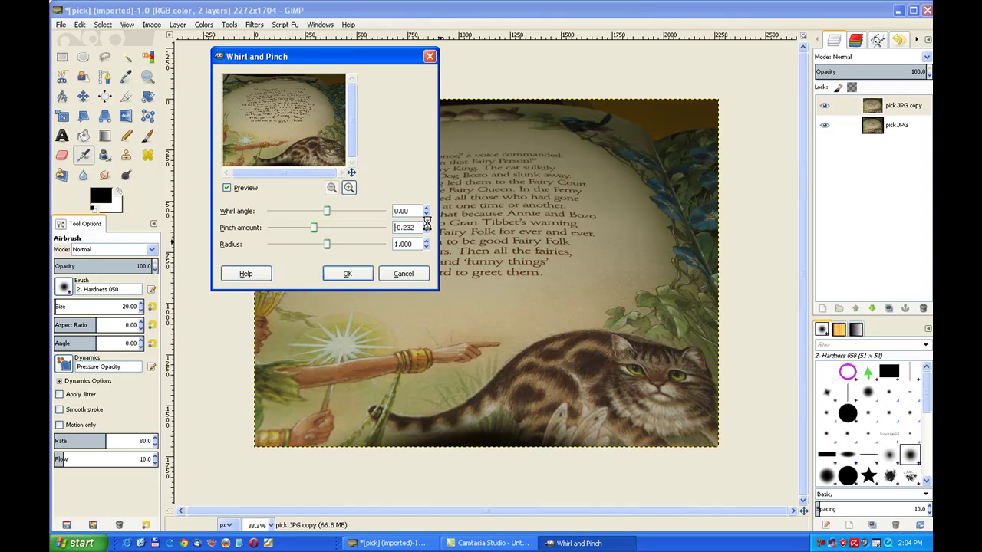
pyautogui.click(427, 230)
pyautogui.moveTo(329, 242); pyautogui.dragTo(336, 243)
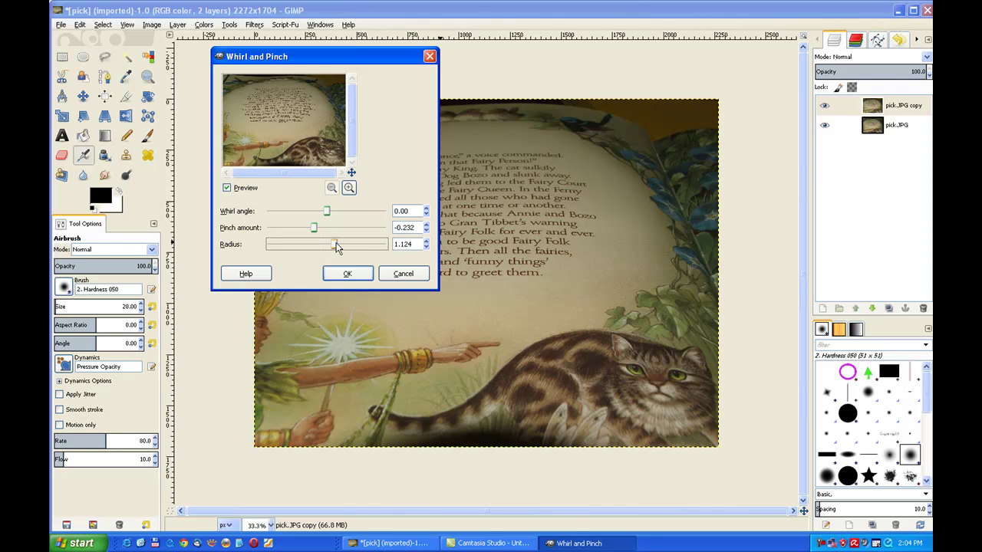
pyautogui.click(427, 240)
pyautogui.click(427, 247)
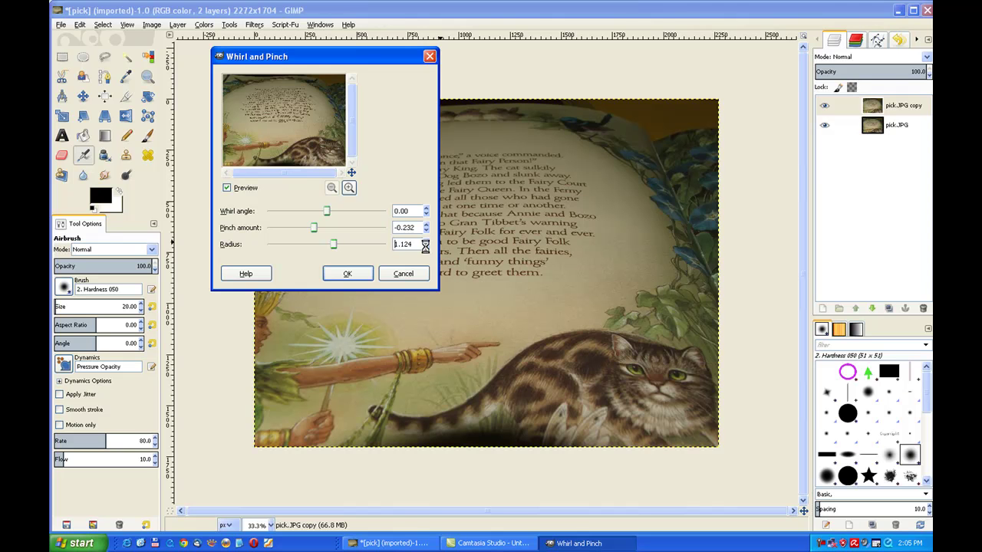
pyautogui.click(366, 269)
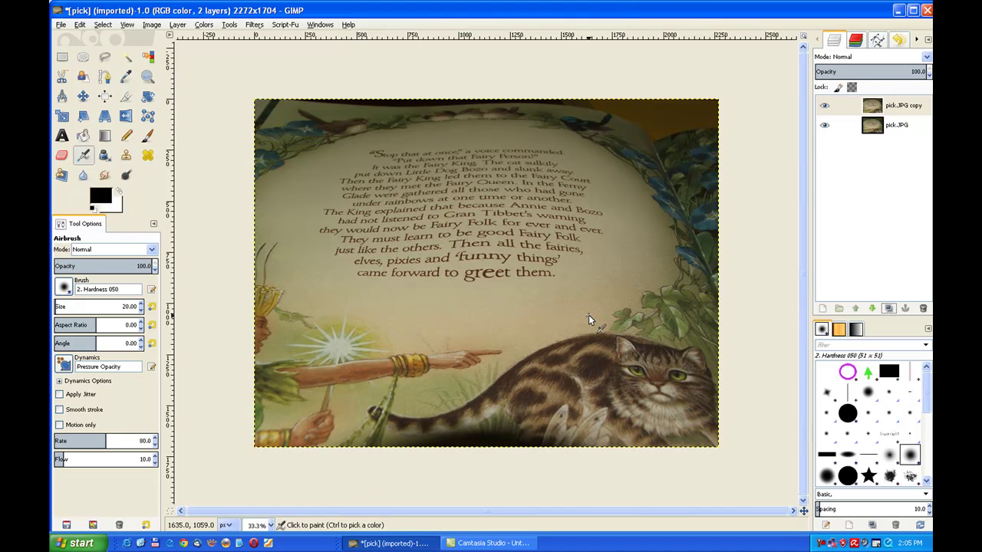
# - Apply Lens to the copy layer with transparent surroundings and refraction index 1.70
pyautogui.click(252, 26)
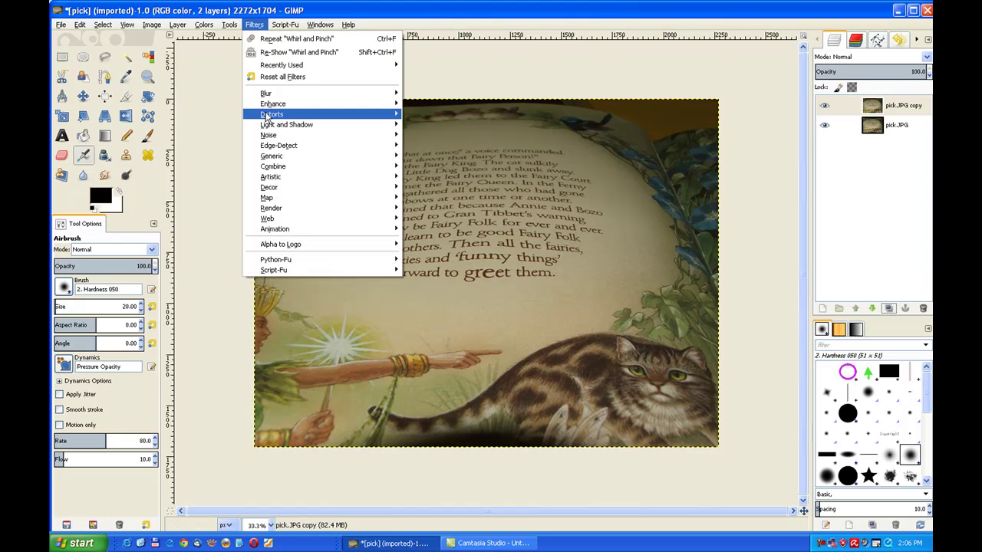
pyautogui.moveTo(270, 117)
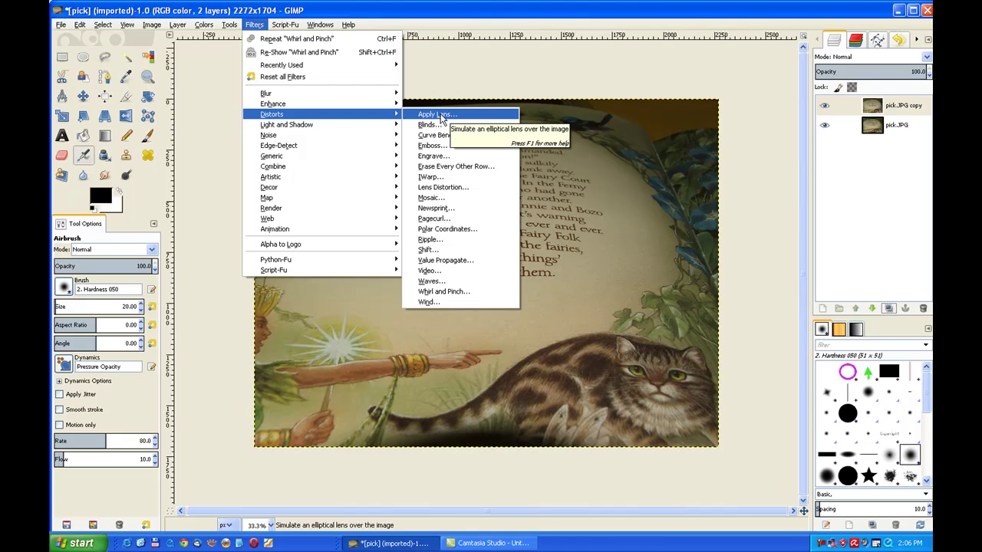
pyautogui.click(441, 115)
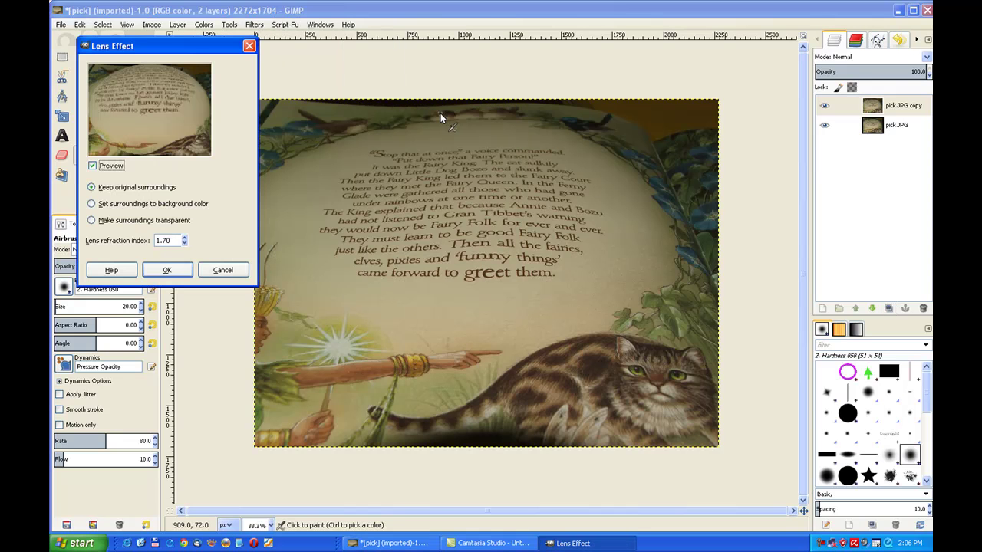
pyautogui.moveTo(187, 51); pyautogui.dragTo(299, 62)
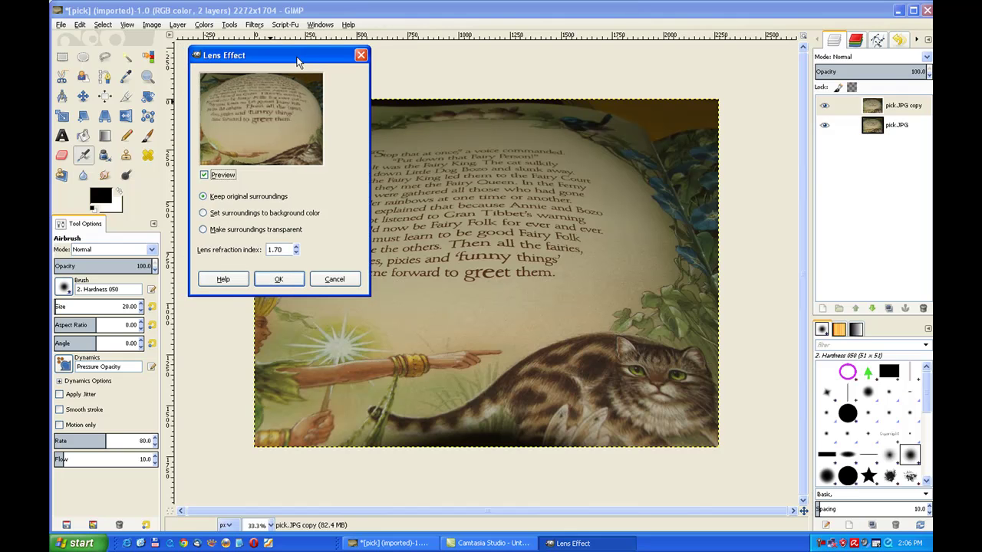
pyautogui.click(202, 230)
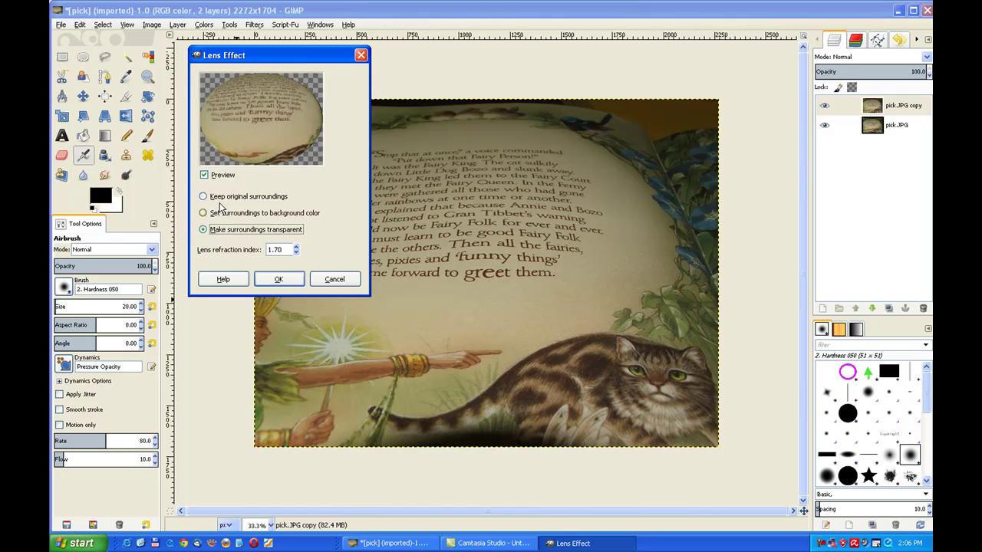
pyautogui.click(279, 279)
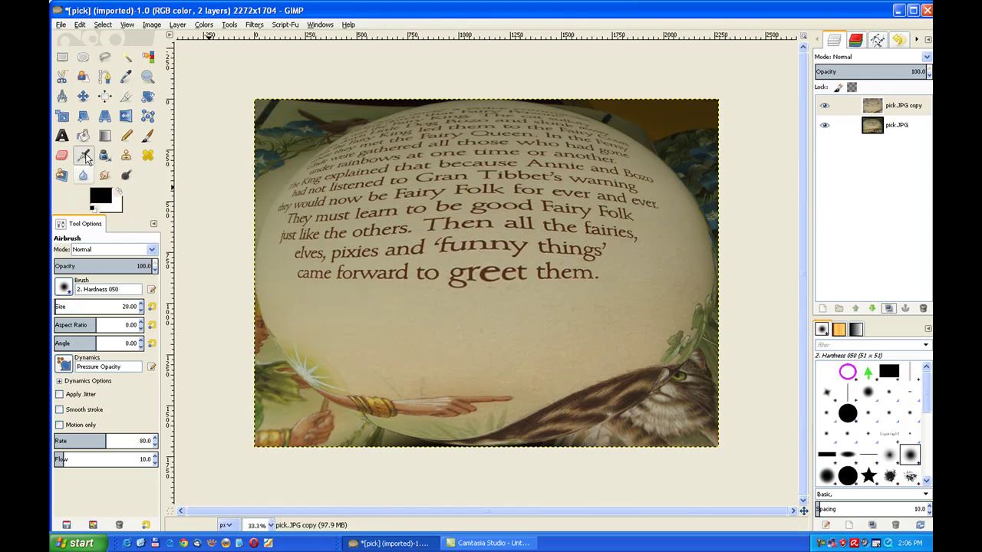
# - Scale the lens copy layer down to 886 × 873 px, anchored in the lower-right corner
pyautogui.click(64, 117)
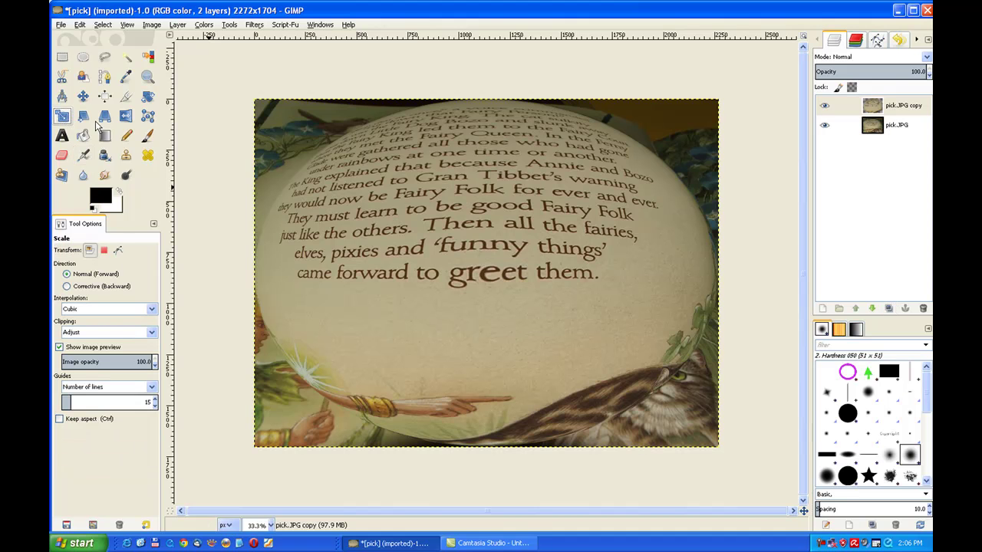
pyautogui.click(334, 153)
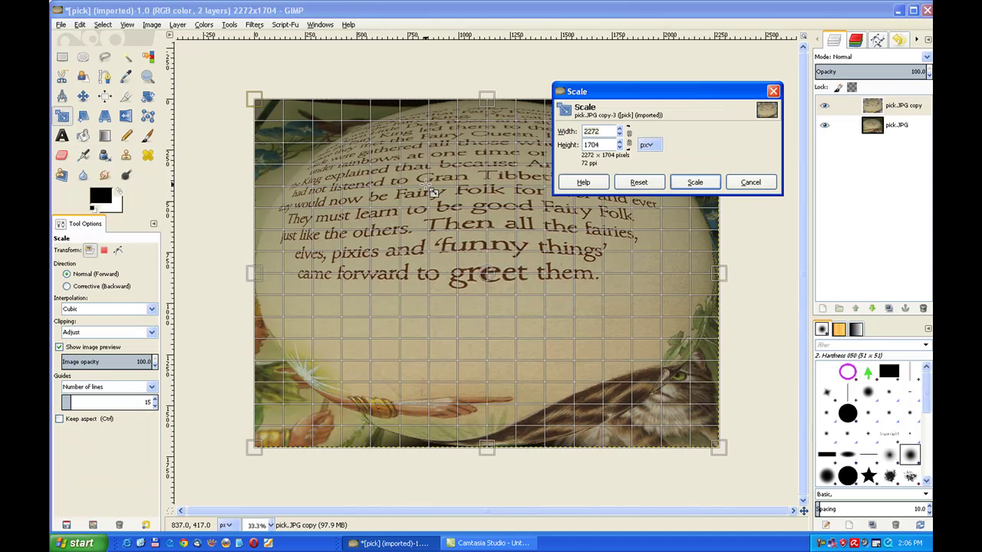
pyautogui.moveTo(259, 105); pyautogui.dragTo(541, 274)
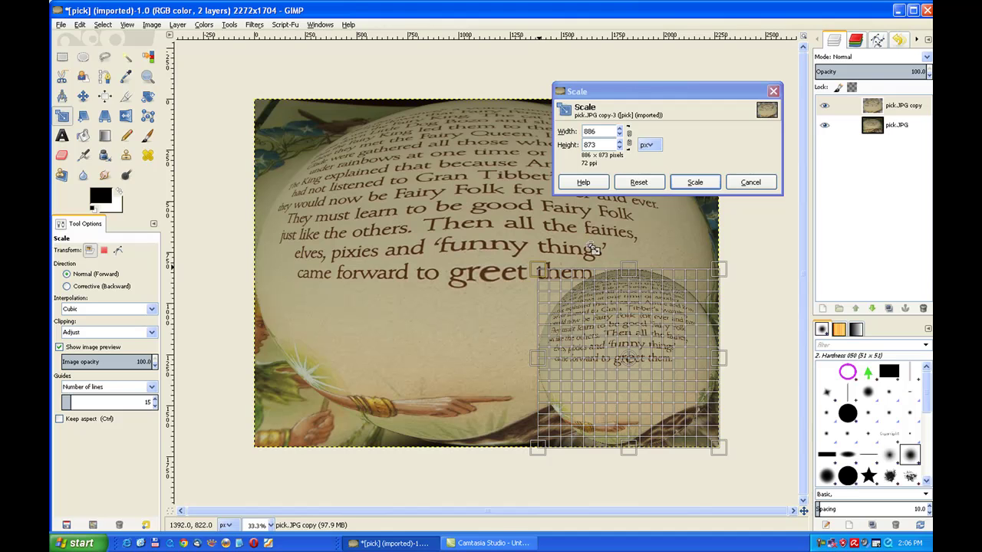
pyautogui.click(691, 182)
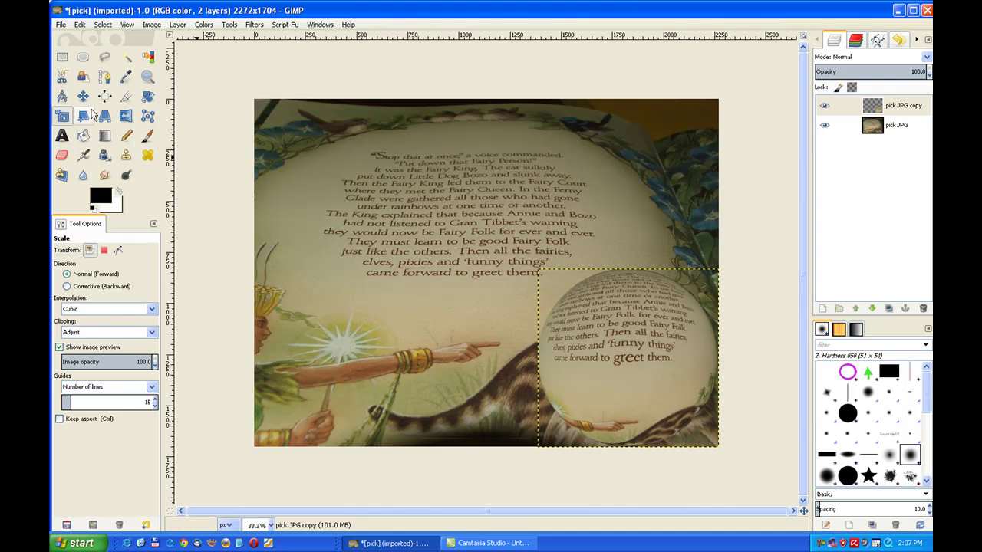
# - Set the Move tool to the active layer and drag the lens over the text's centre
pyautogui.click(83, 96)
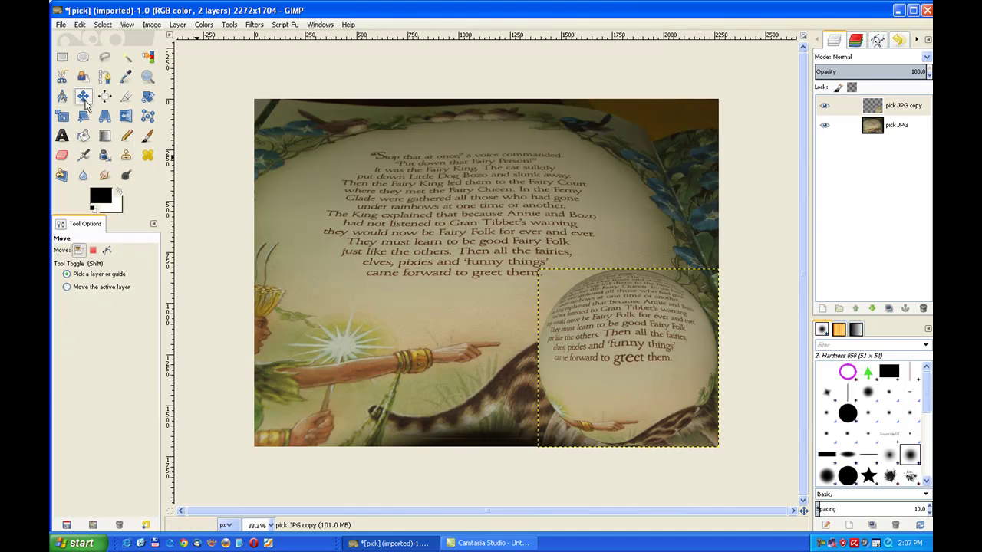
pyautogui.click(70, 288)
pyautogui.moveTo(679, 390); pyautogui.dragTo(520, 289)
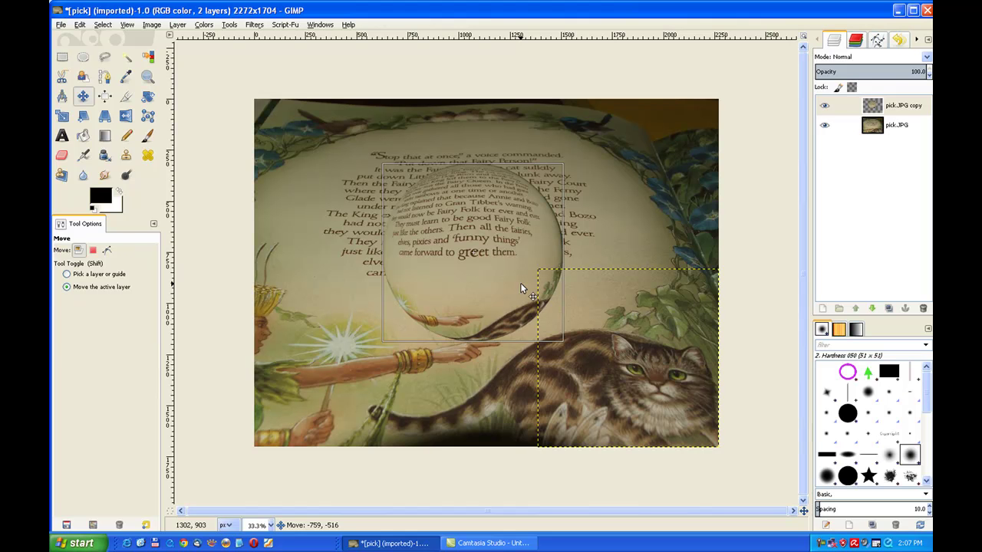
pyautogui.moveTo(521, 288); pyautogui.dragTo(522, 286)
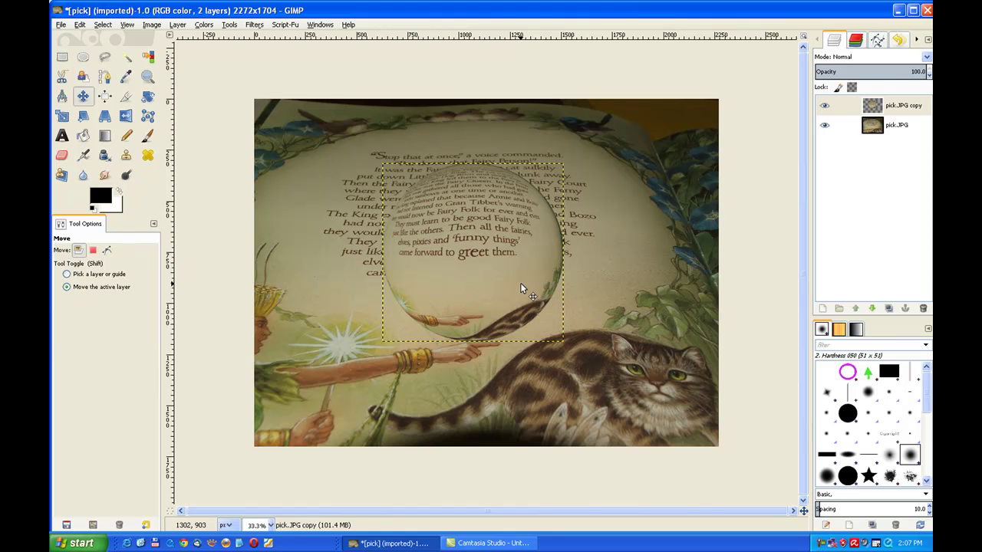
# - Turn the lens copy's alpha into a selection and add a new transparent layer
pyautogui.rightClick(879, 109)
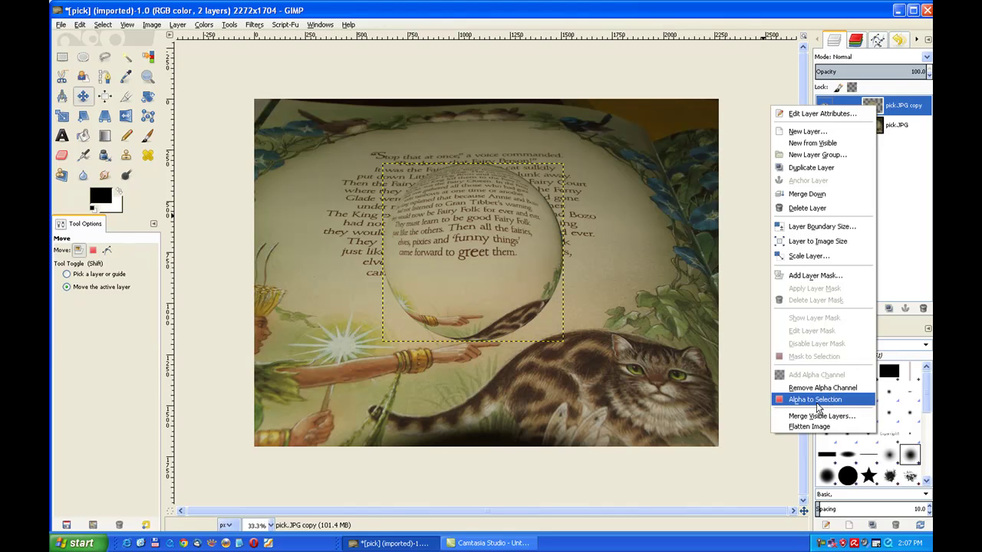
pyautogui.click(817, 402)
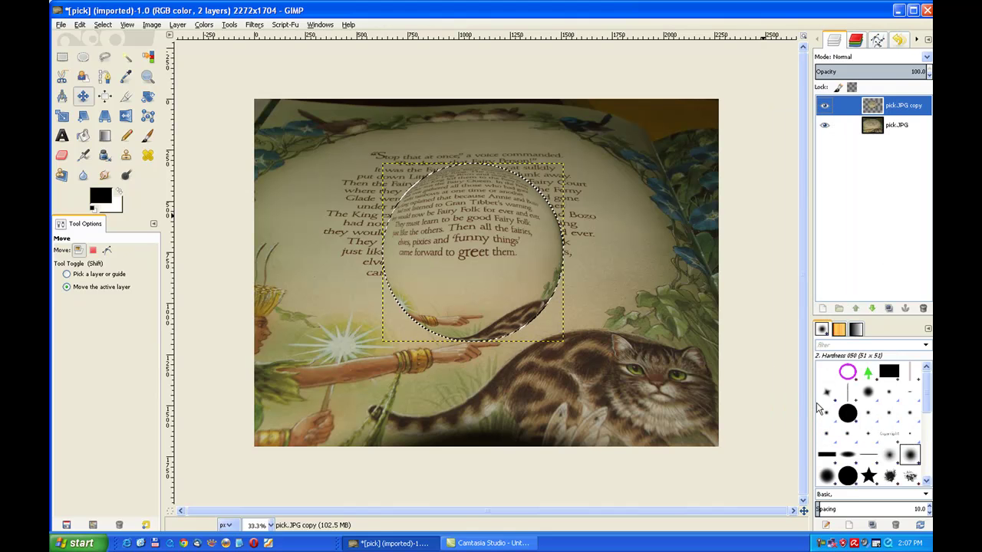
pyautogui.click(823, 309)
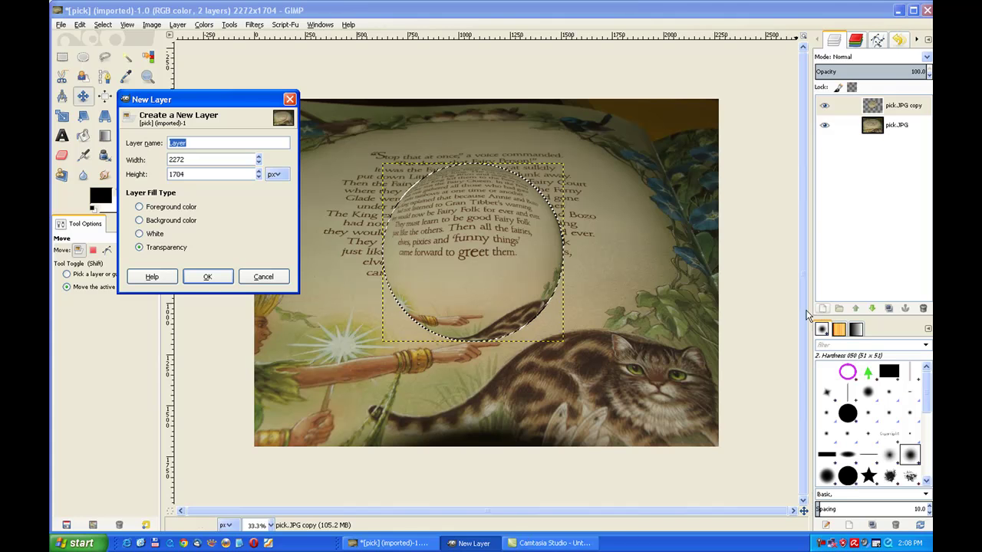
pyautogui.click(207, 277)
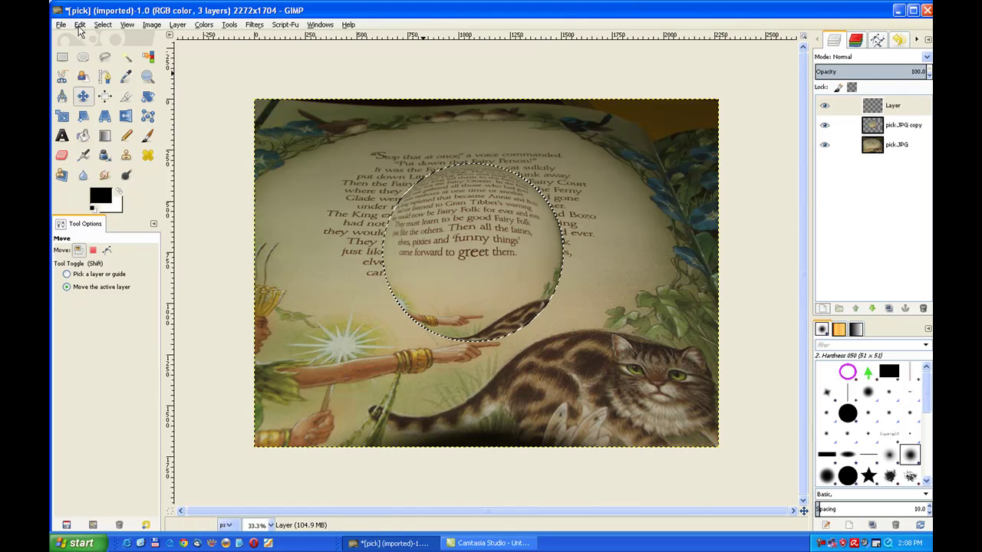
# - Stroke the lens selection with a 6 px line, then clear the selection
pyautogui.click(80, 25)
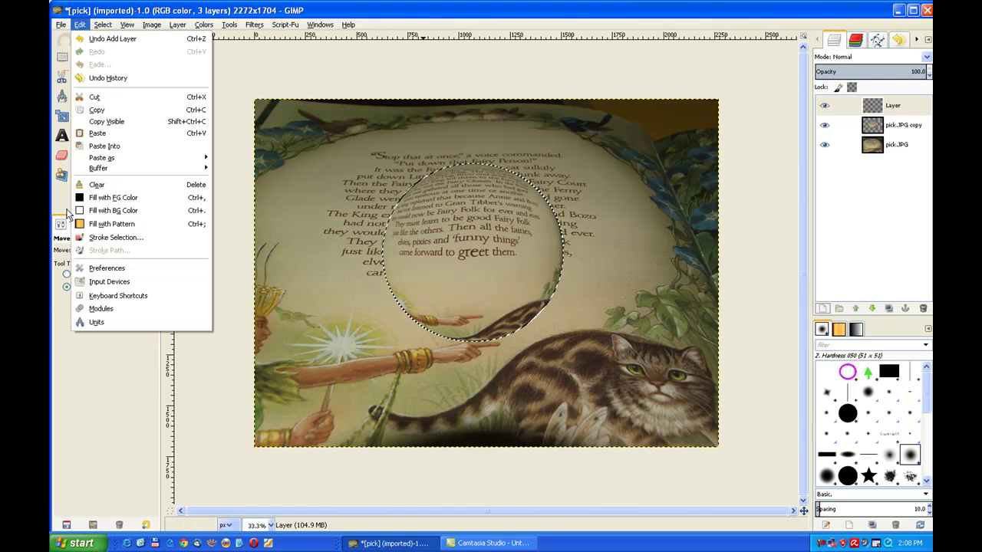
pyautogui.click(98, 240)
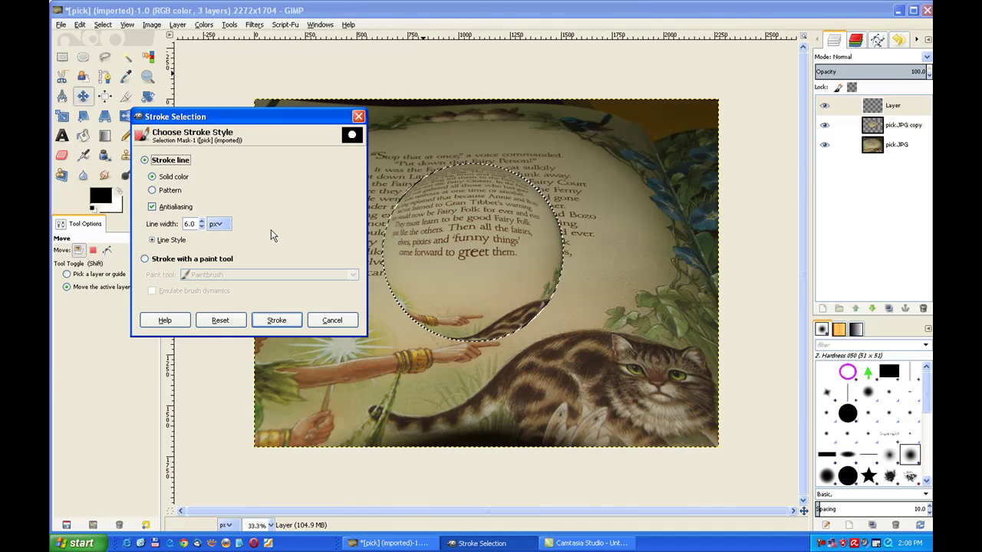
pyautogui.click(280, 320)
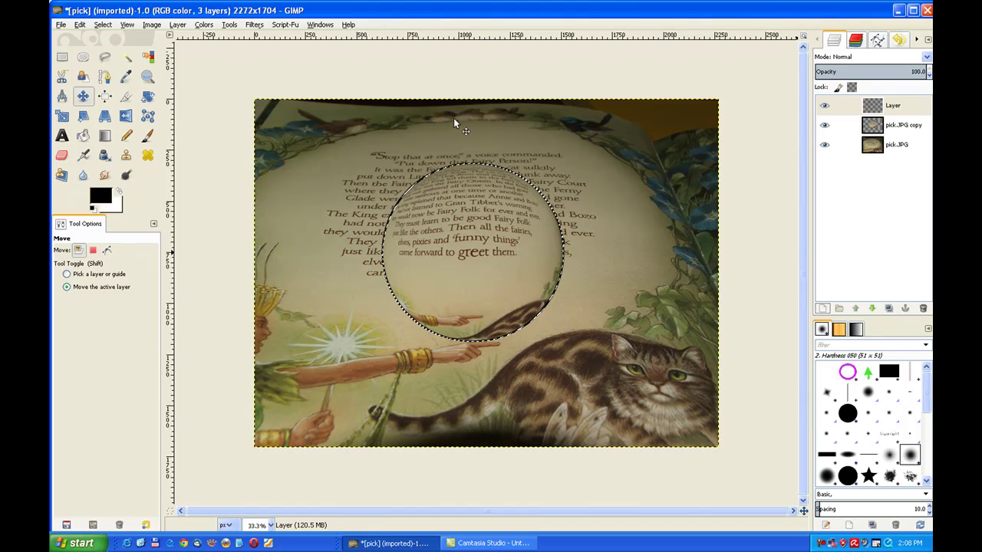
pyautogui.click(103, 26)
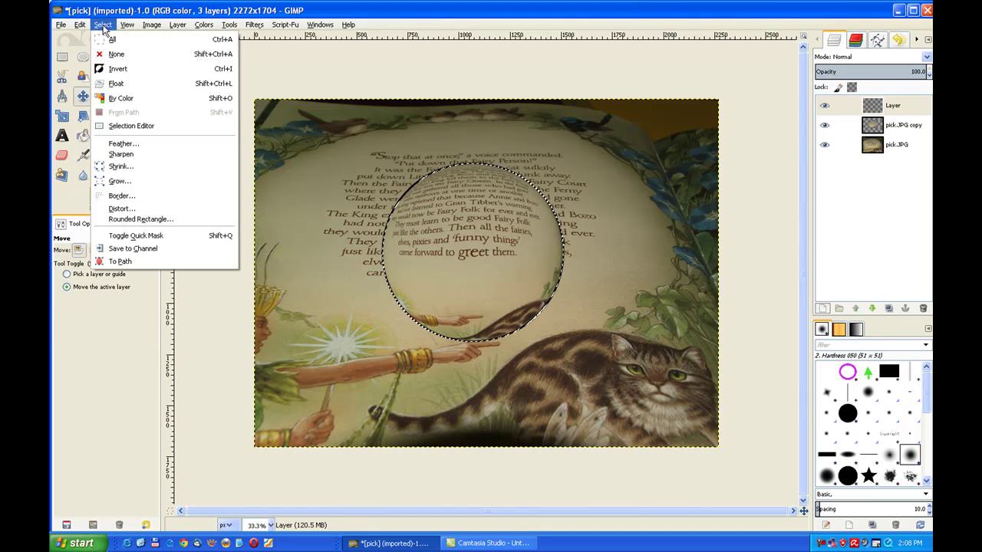
pyautogui.click(114, 54)
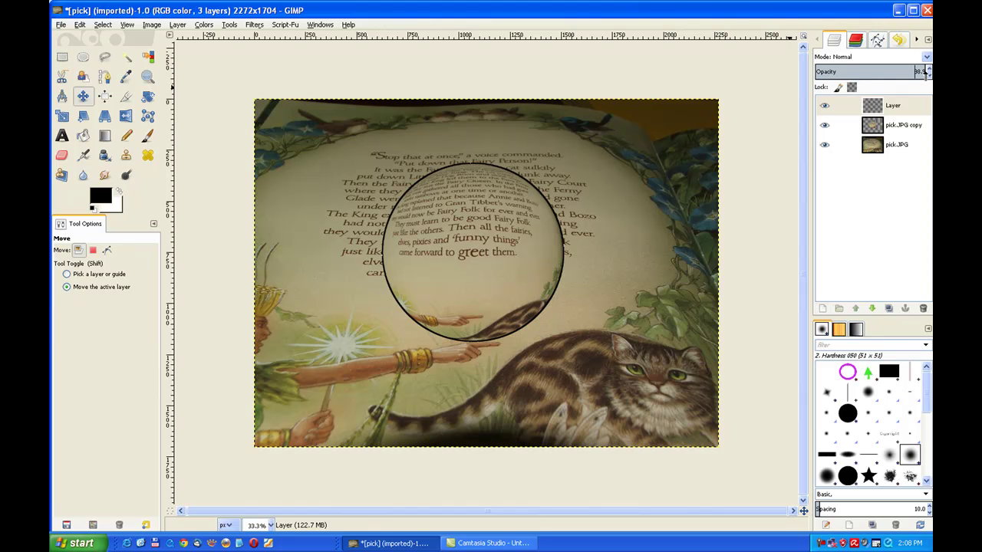
# - Lower the ring layer's opacity to 20.9 and merge it down into pick.JPG copy
pyautogui.moveTo(924, 74); pyautogui.dragTo(838, 72)
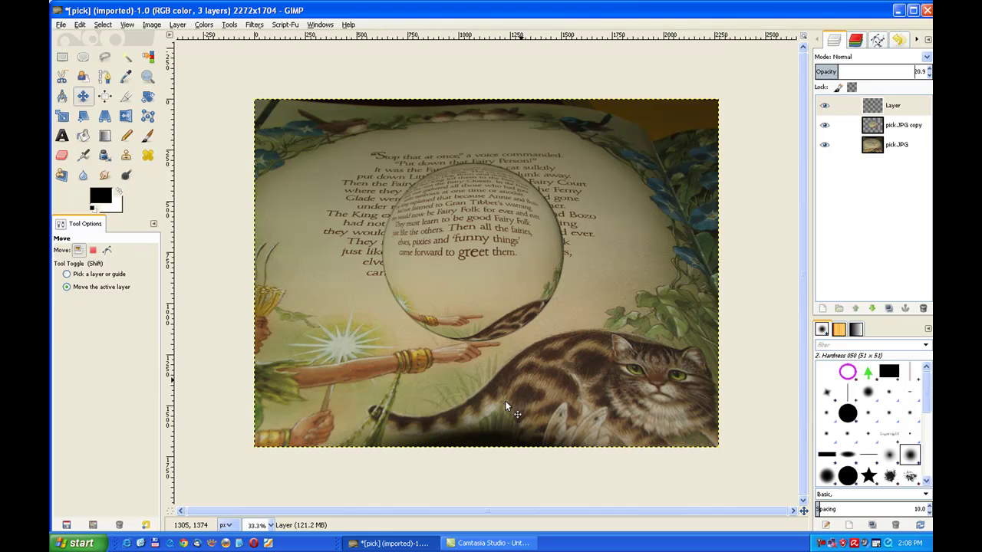
pyautogui.rightClick(871, 112)
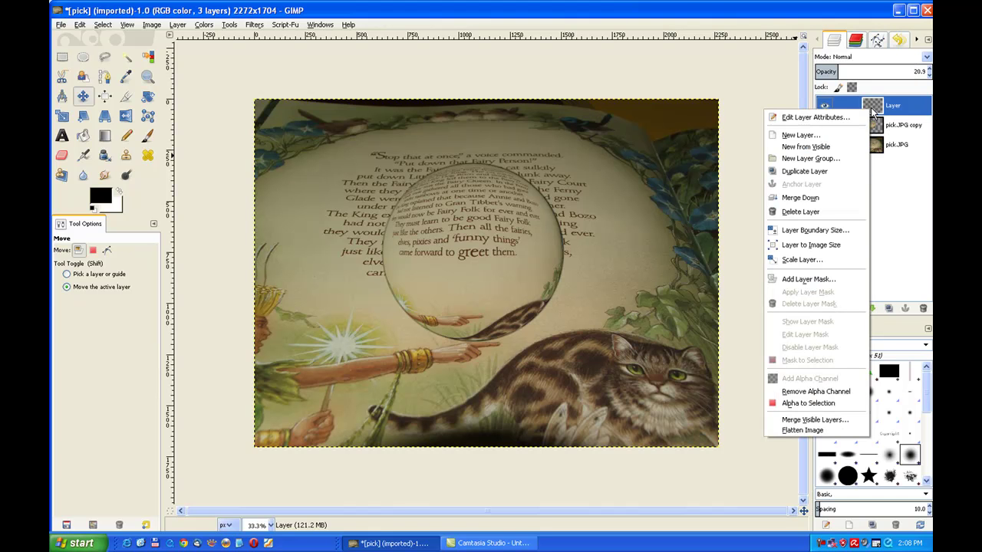
pyautogui.click(827, 202)
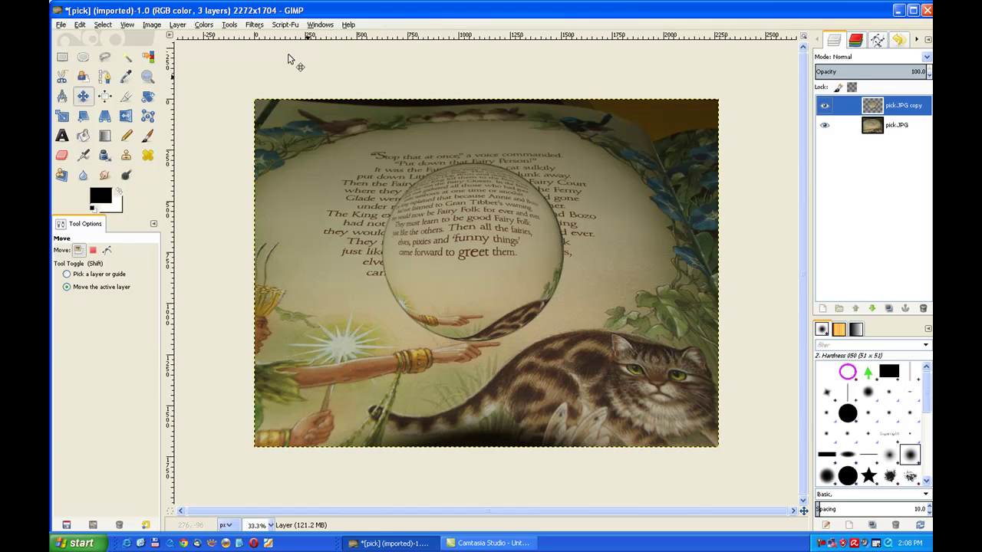
# - Add a Drop Shadow to the lens with offsets 8/8, blur 15 and opacity 80
pyautogui.click(254, 25)
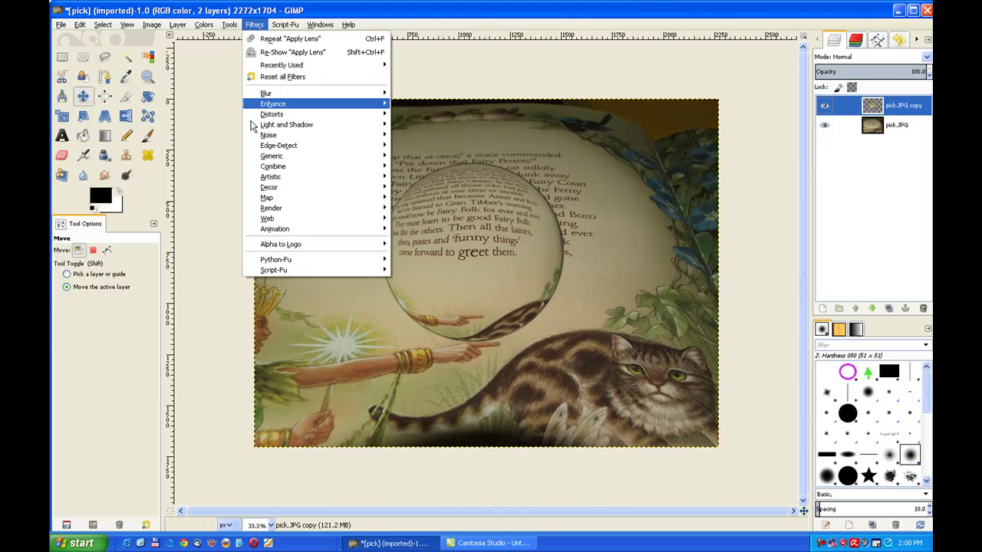
pyautogui.moveTo(252, 125)
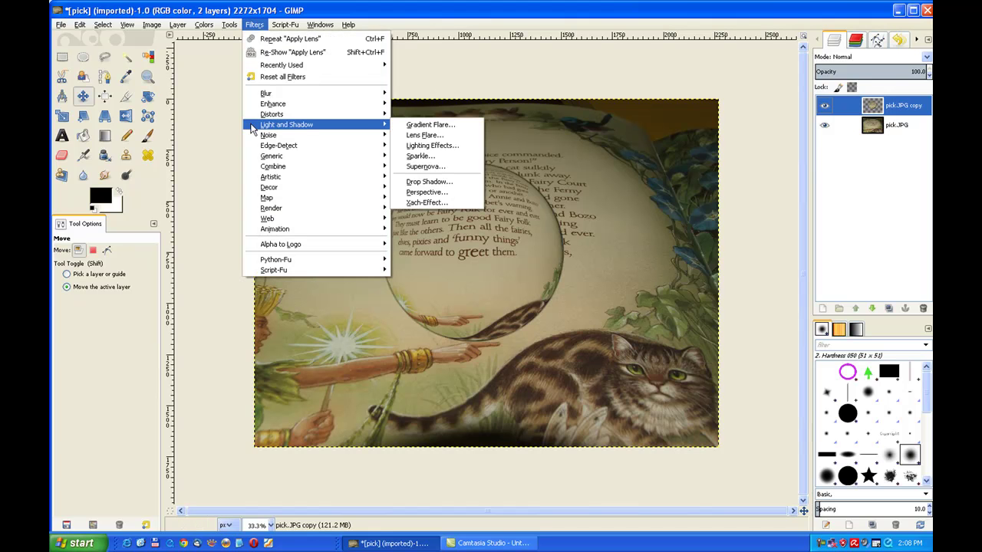
pyautogui.click(437, 182)
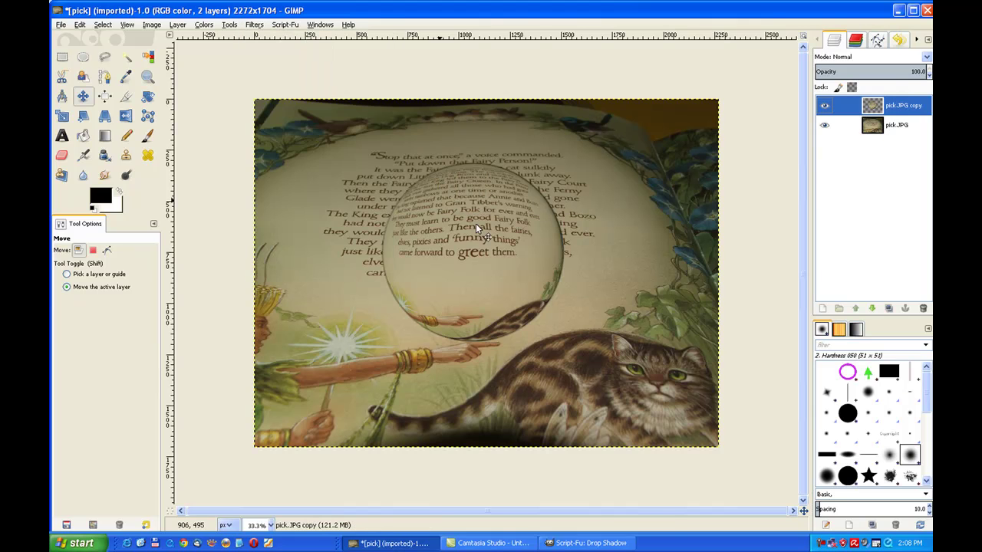
pyautogui.click(577, 548)
pyautogui.moveTo(264, 128); pyautogui.dragTo(248, 68)
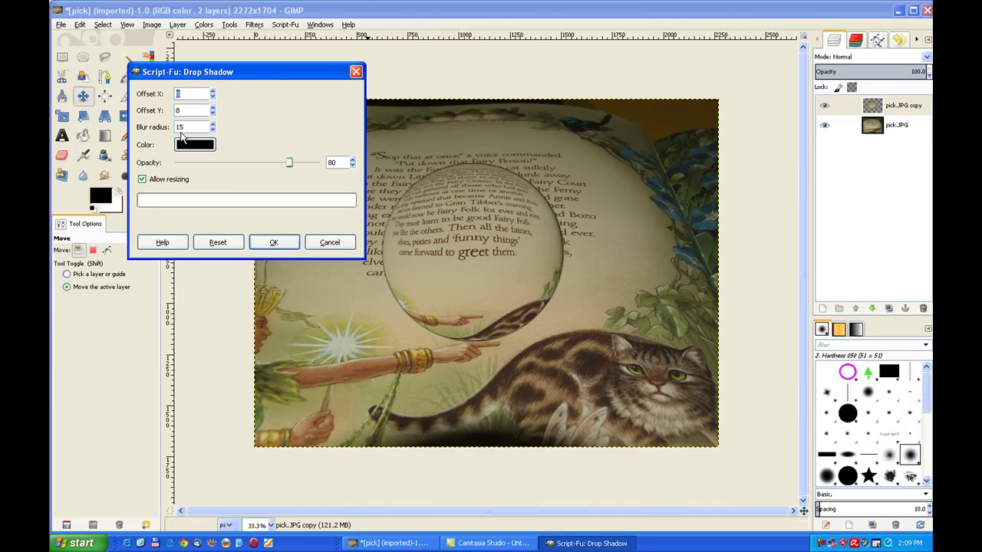
pyautogui.click(284, 245)
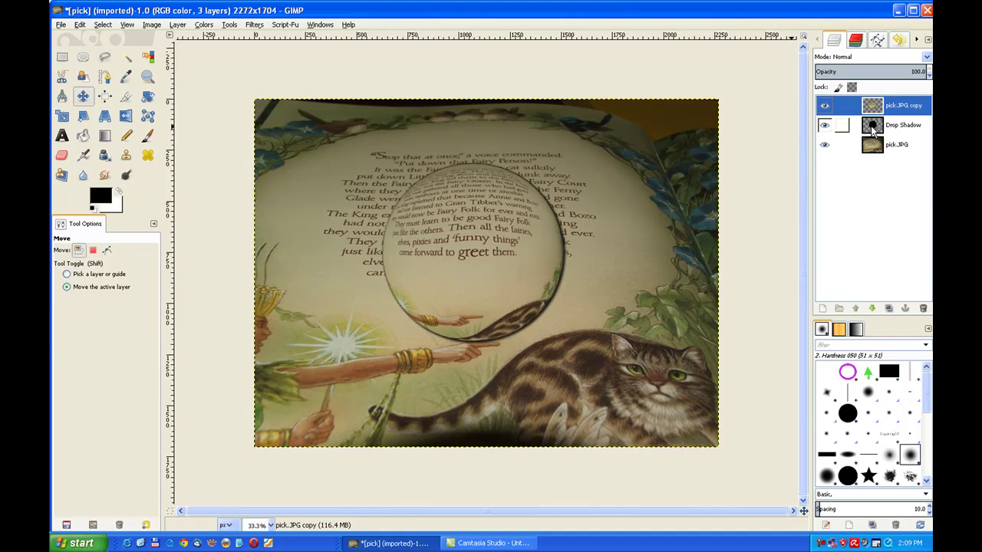
# - Perspective-transform the Drop Shadow layer, pulling its top-right corner far to the right
pyautogui.click(872, 129)
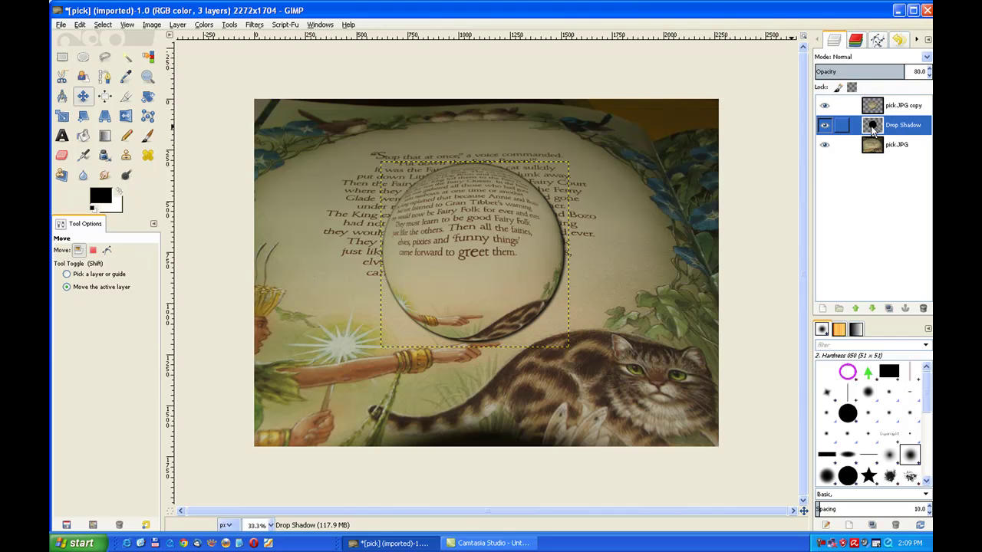
pyautogui.click(104, 117)
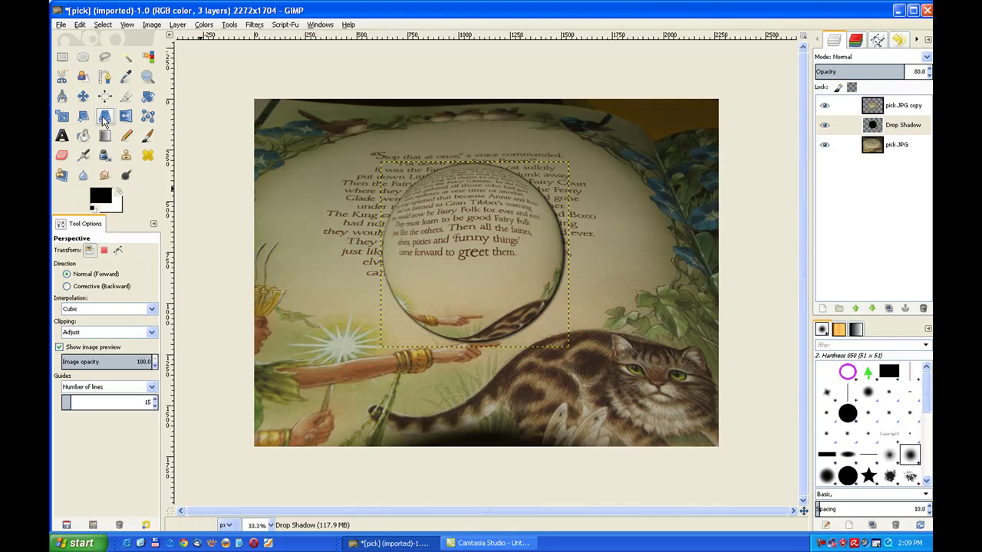
pyautogui.click(484, 210)
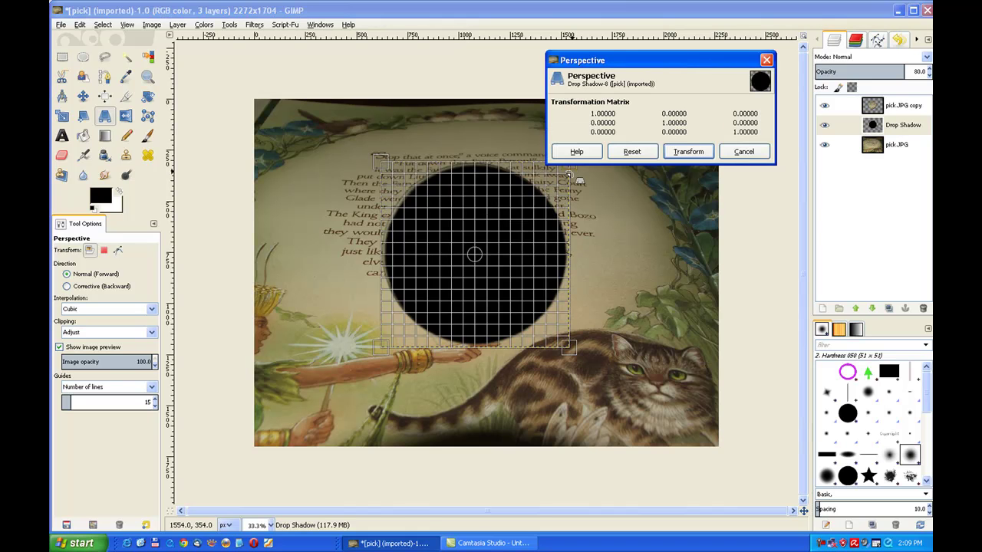
pyautogui.moveTo(579, 181); pyautogui.dragTo(738, 178)
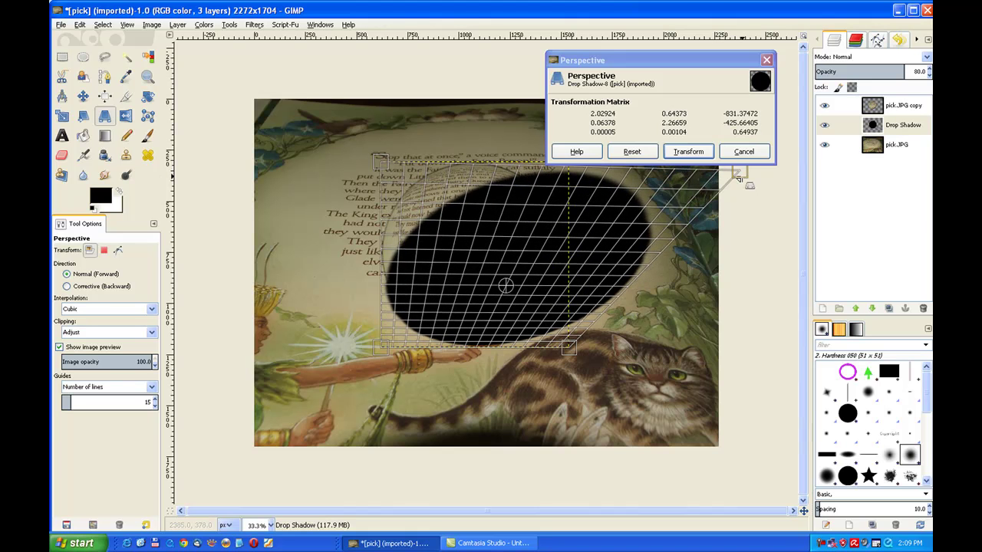
pyautogui.click(689, 151)
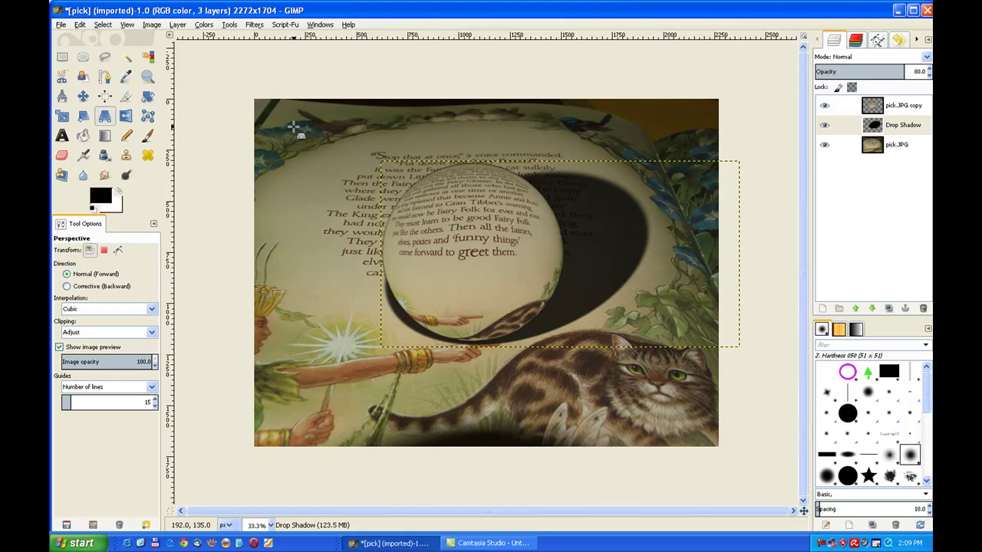
# - Shift the Drop Shadow layer slightly up-right behind the lens and lower its opacity to about 49
pyautogui.click(82, 96)
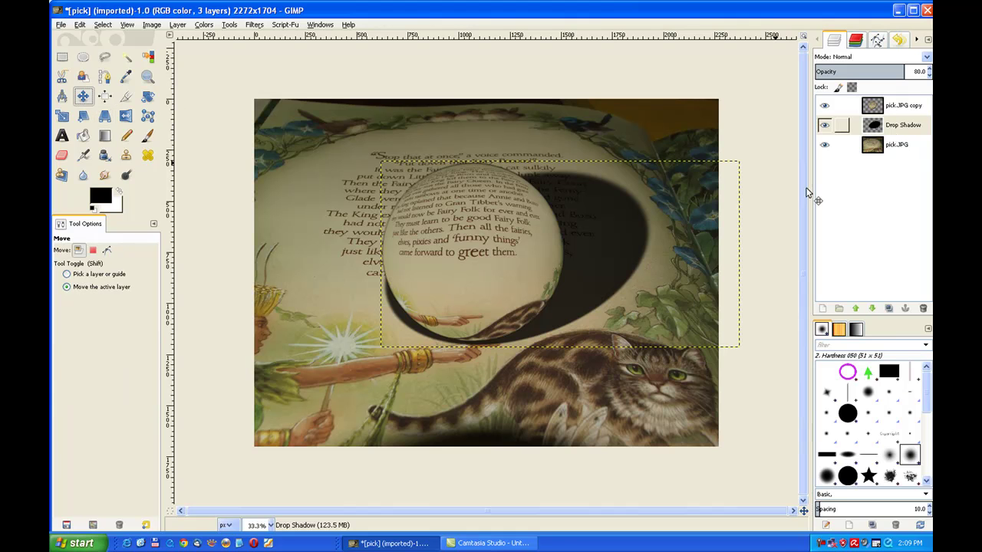
pyautogui.moveTo(580, 263); pyautogui.dragTo(583, 250)
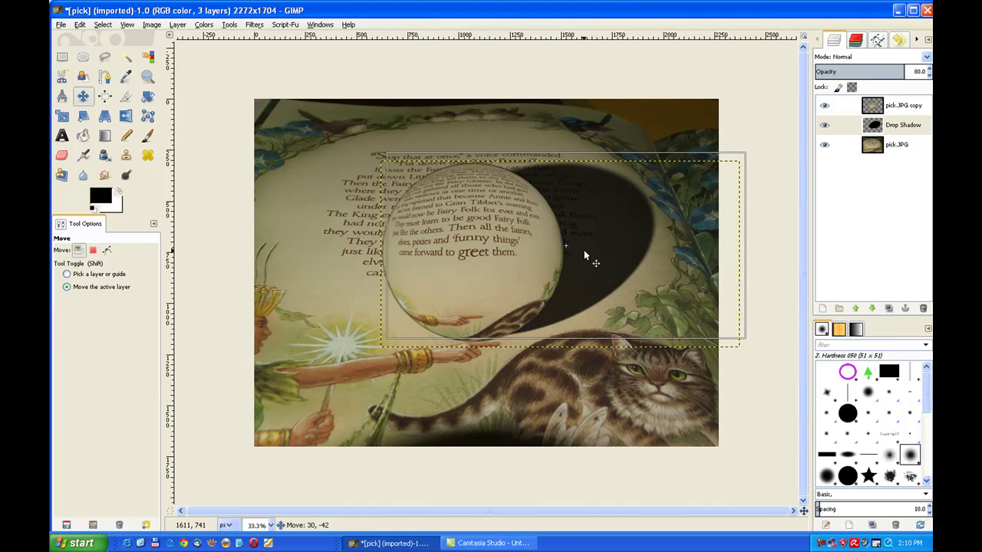
pyautogui.moveTo(584, 250); pyautogui.dragTo(584, 250)
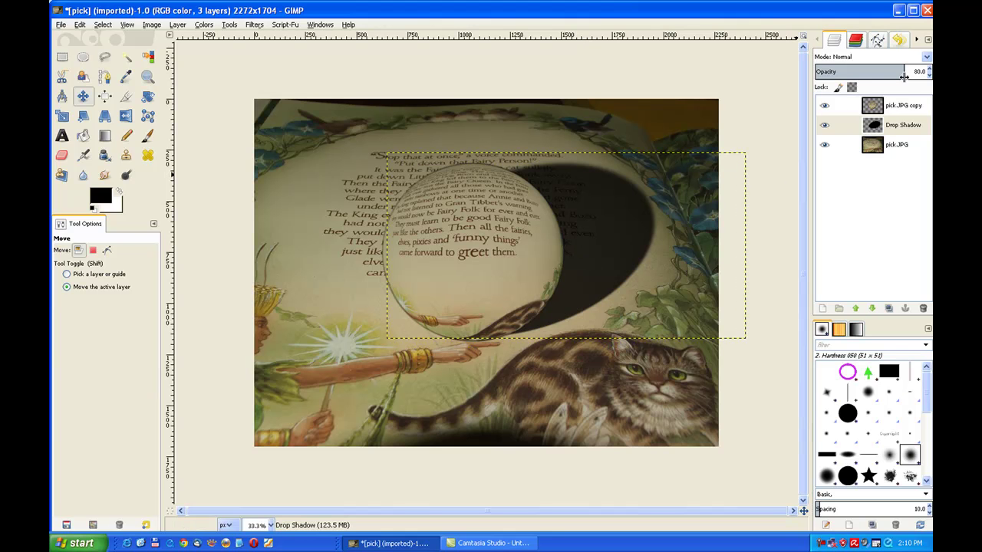
pyautogui.moveTo(905, 73); pyautogui.dragTo(869, 74)
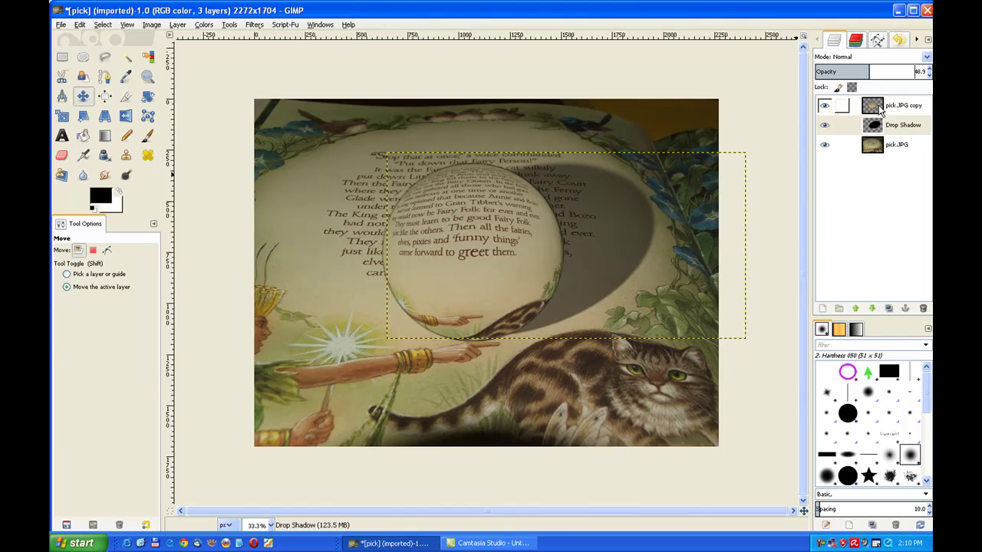
# - Flatten the pick.JPG copy, shadow and photo layers into a single pick.JPG layer
pyautogui.click(880, 109)
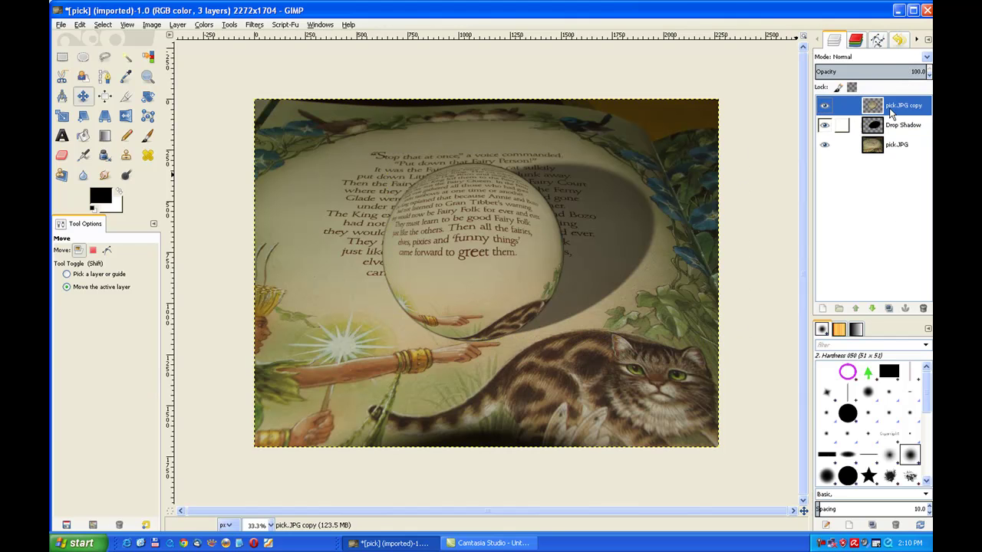
pyautogui.rightClick(890, 113)
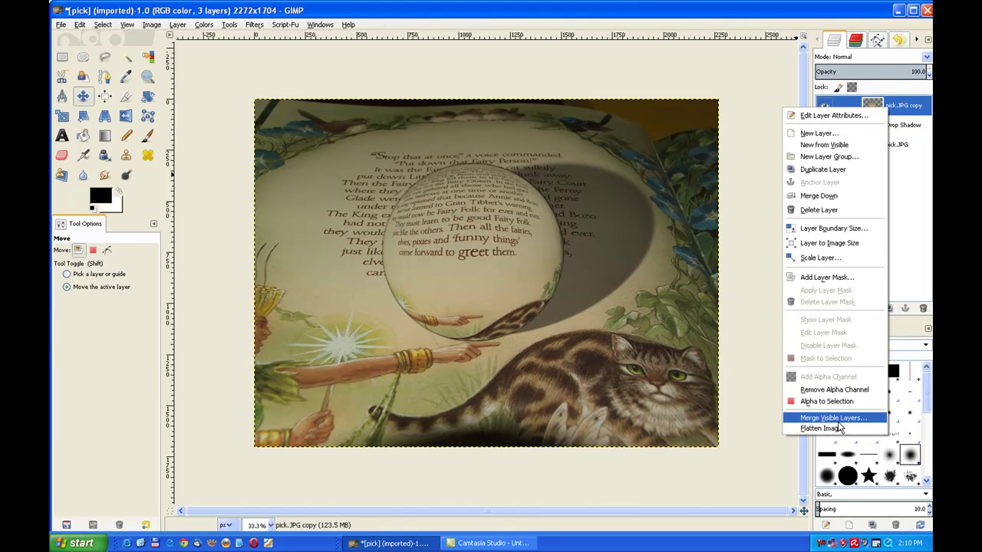
pyautogui.click(840, 430)
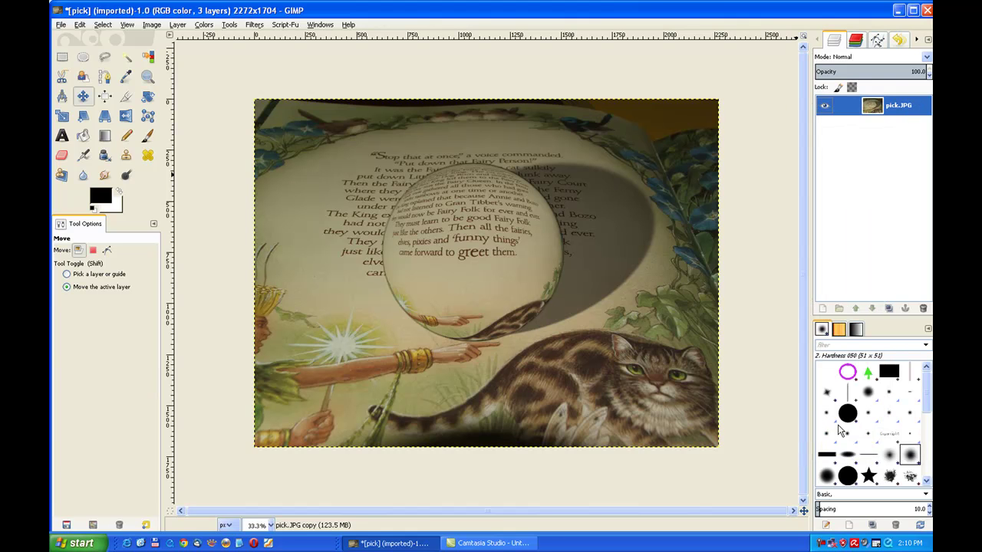